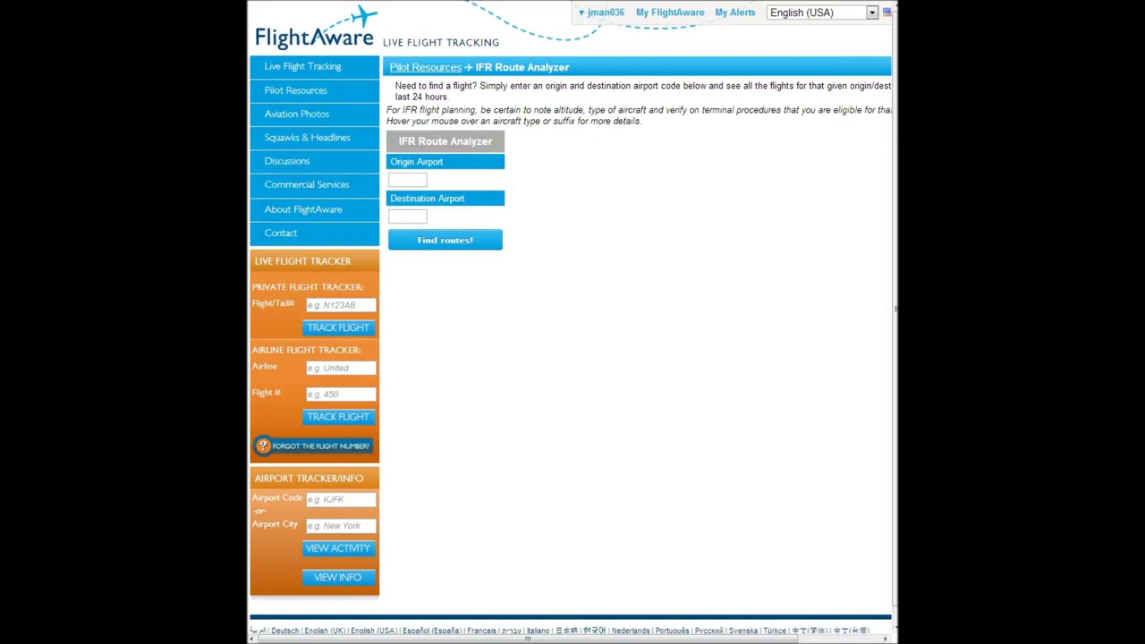
Step: Leave the empty FlightAware IFR Route Analyzer for the AeroPlanner.com home page
mouse_move(290, 184)
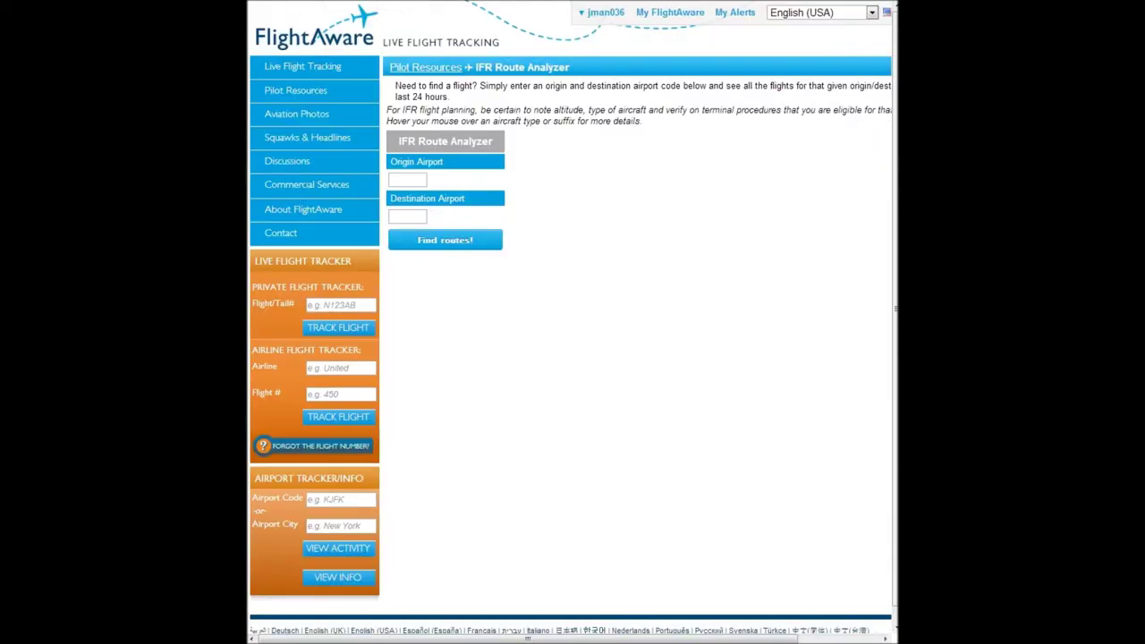
Step: Return to FlightAware's IFR Route Analyzer, origin and destination still blank
mouse_move(295, 91)
Step: Find IFR routes with origin KDCA and destination KBNA
left_click(407, 180)
type("KDCA")
left_click(407, 217)
type("KBNA")
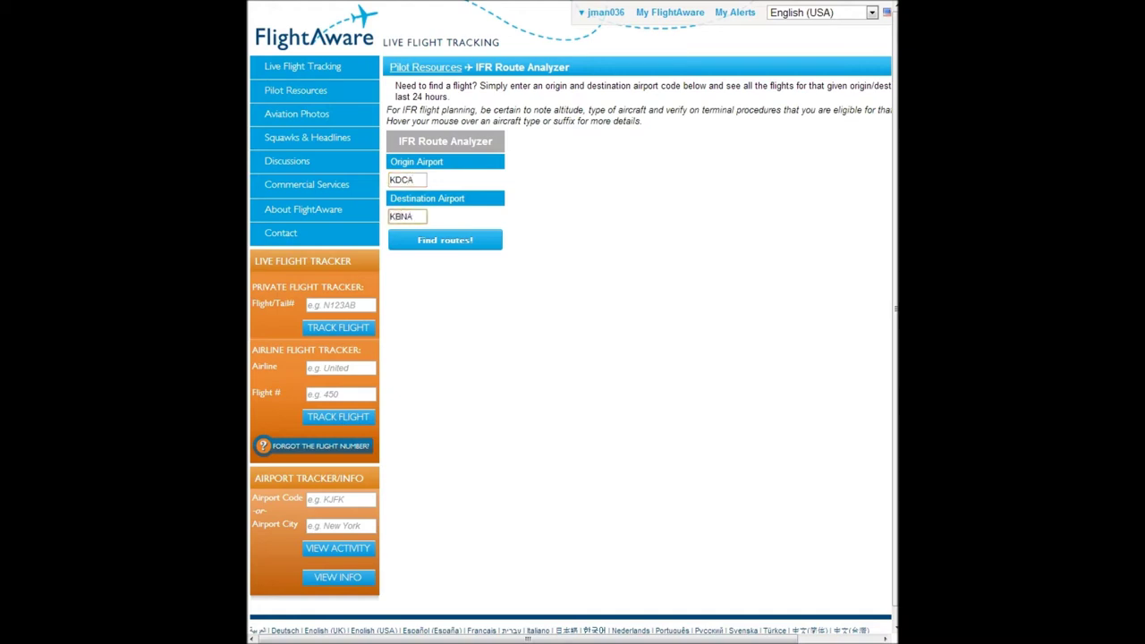
left_click(458, 242)
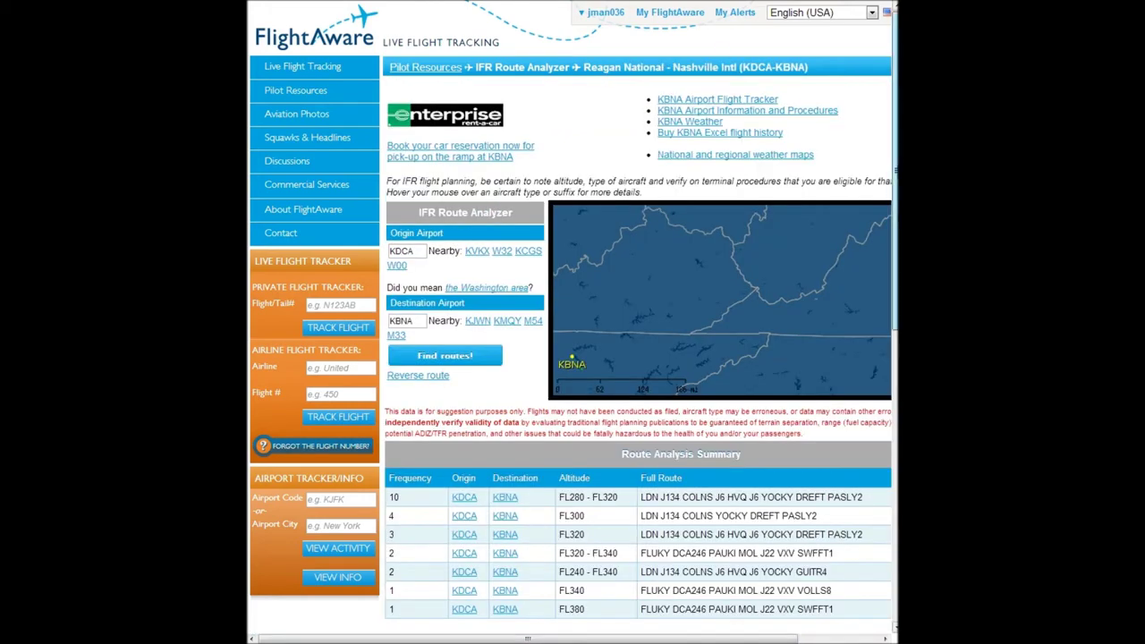
Step: Review the results and select the Tue 07:58AM and 12:07PM filed routes
scroll(639, 357, "down", 3)
scroll(638, 358, "down", 5)
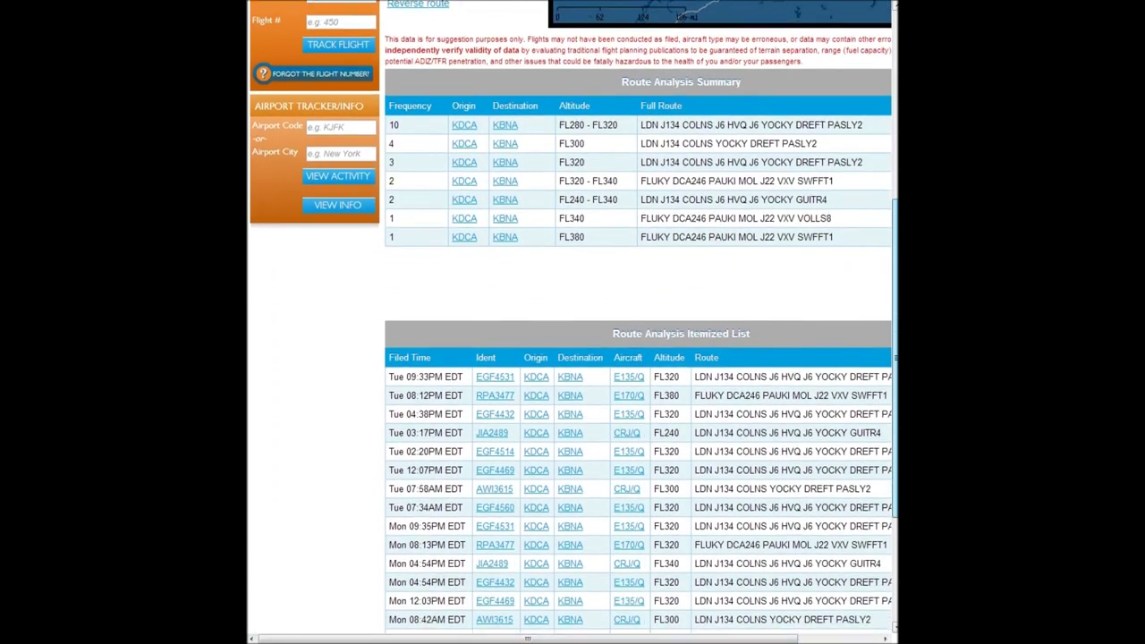
scroll(638, 358, "down", 1)
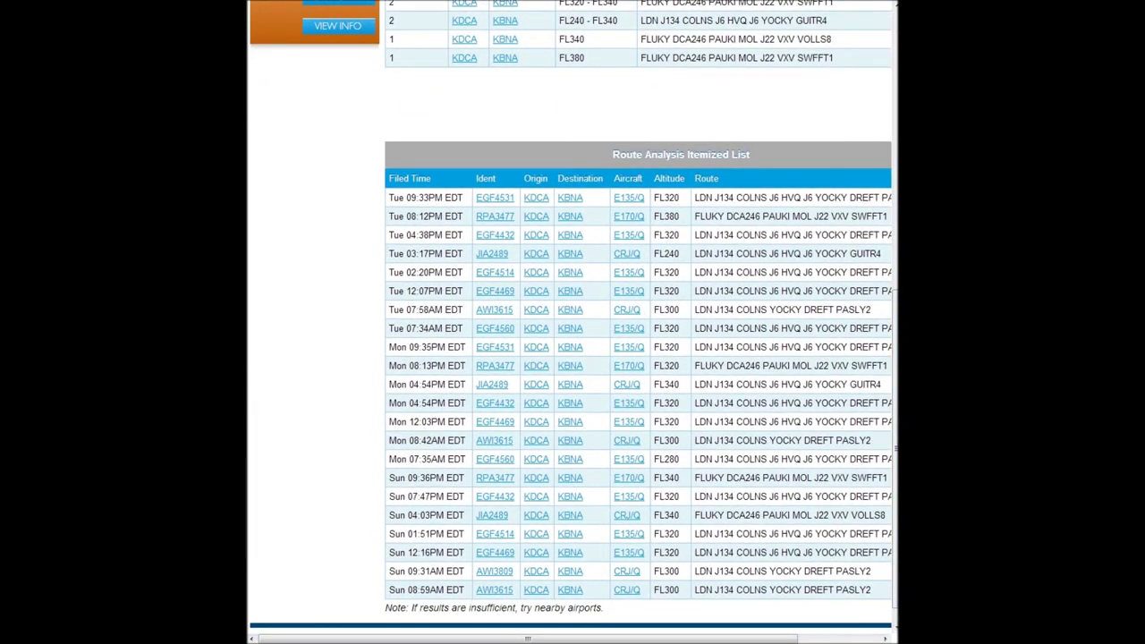
left_click_drag(700, 310, 871, 309)
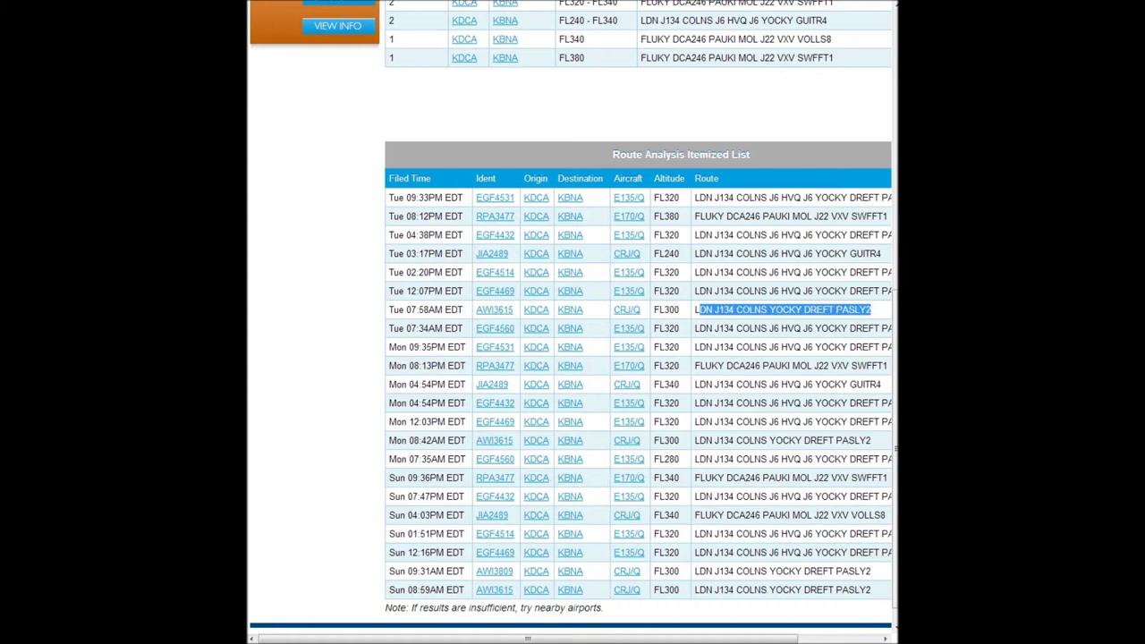
left_click_drag(700, 291, 891, 291)
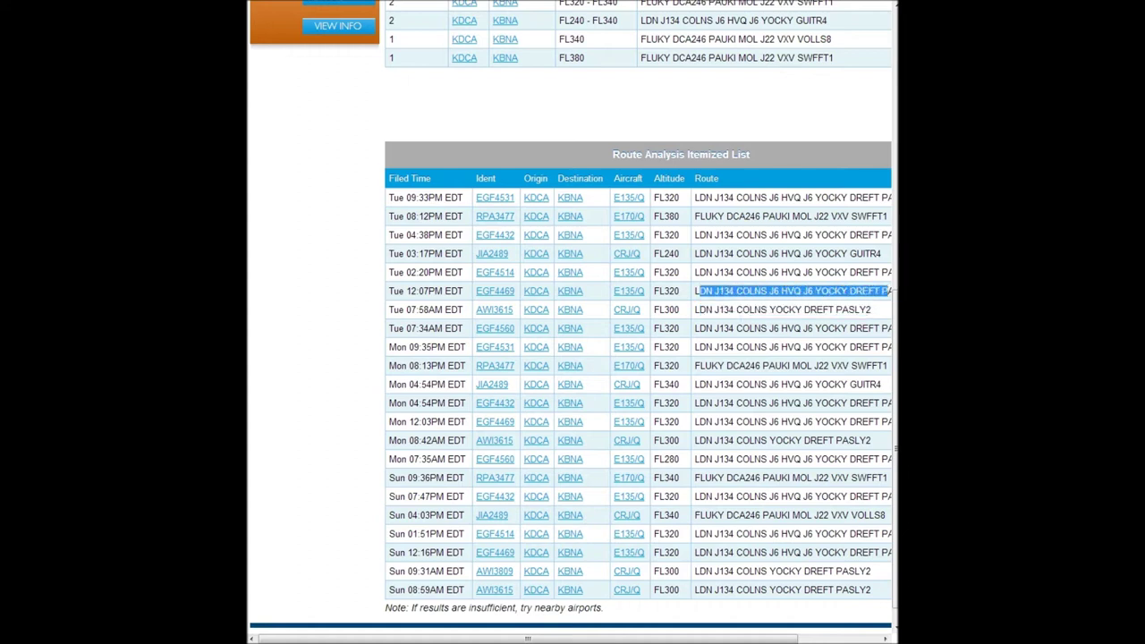
left_click(805, 291)
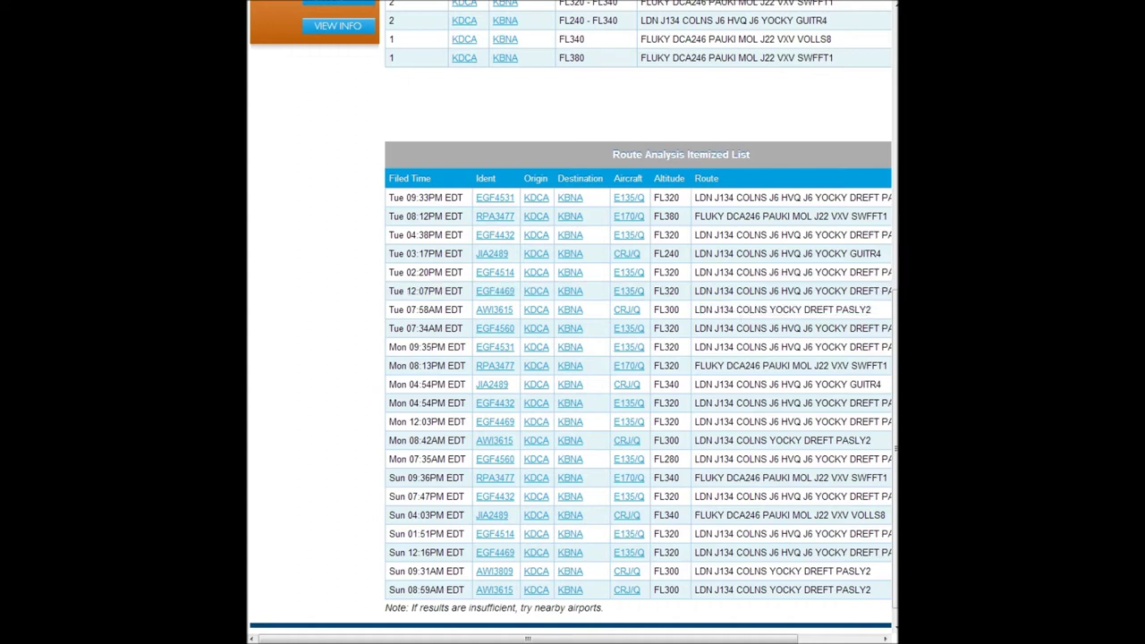
Step: Open the AWI3615 flight tracker and its 06-Jun-2013 flight
scroll(572, 358, "right", 3)
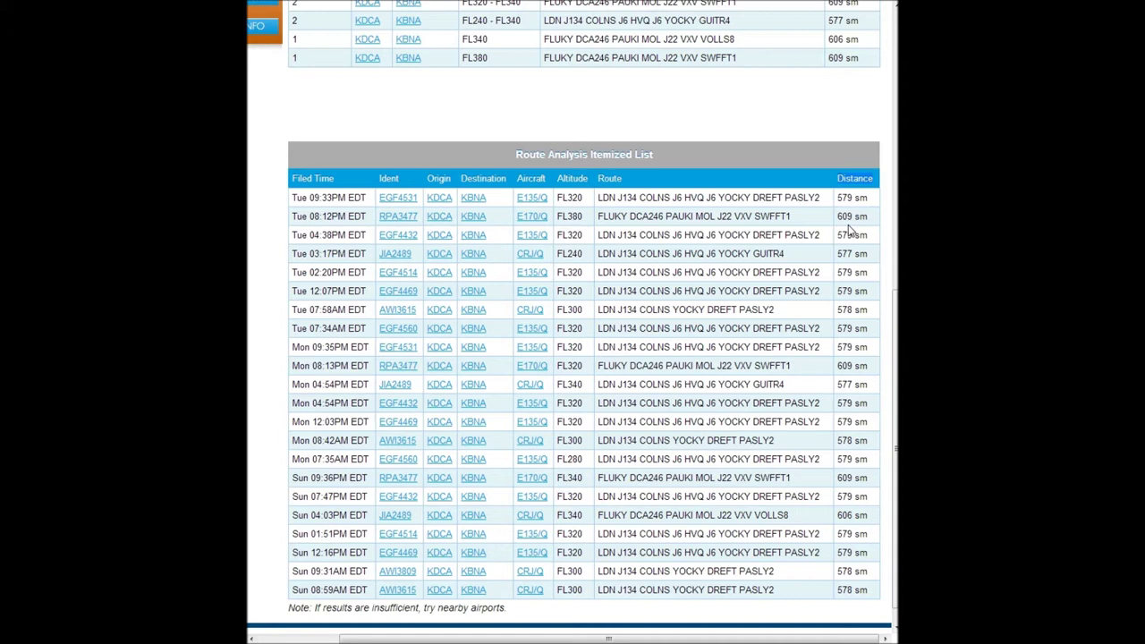
left_click(399, 311)
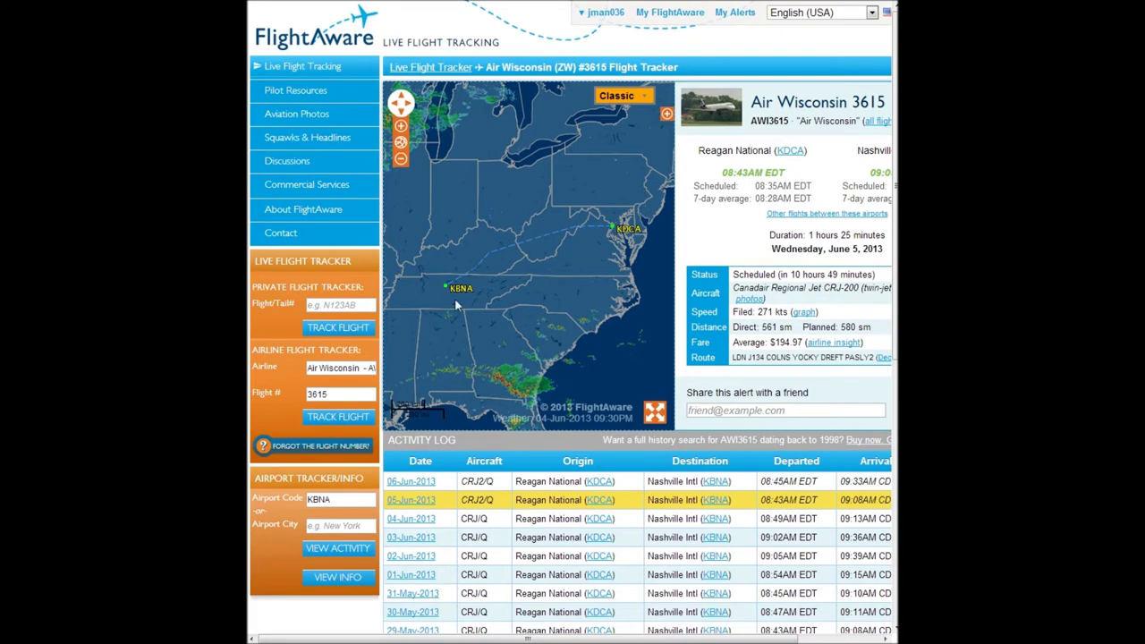
left_click(481, 483)
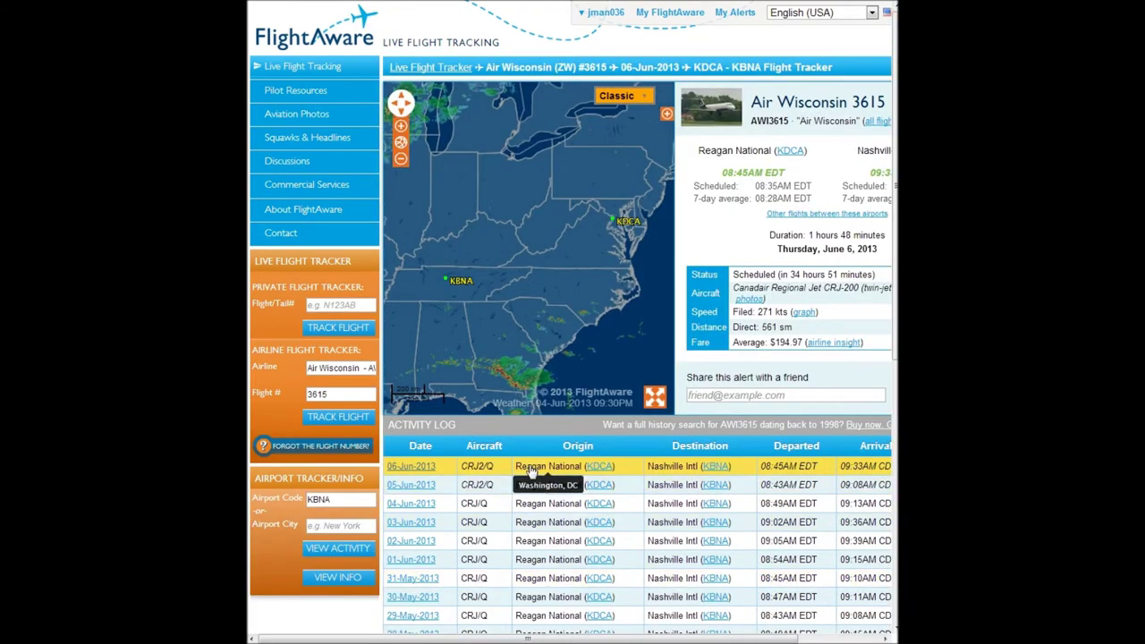
Step: Open the 05-Jun-2013 flight and zoom the map in on KBNA
left_click(650, 499)
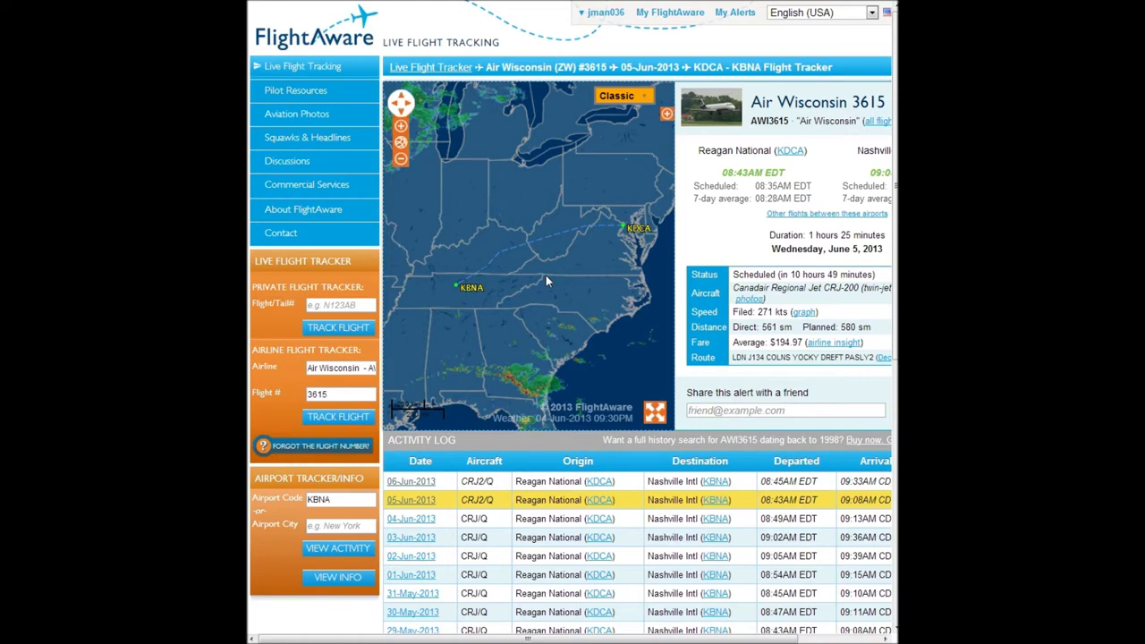
scroll(546, 278, "up", 1)
scroll(477, 296, "up", 1)
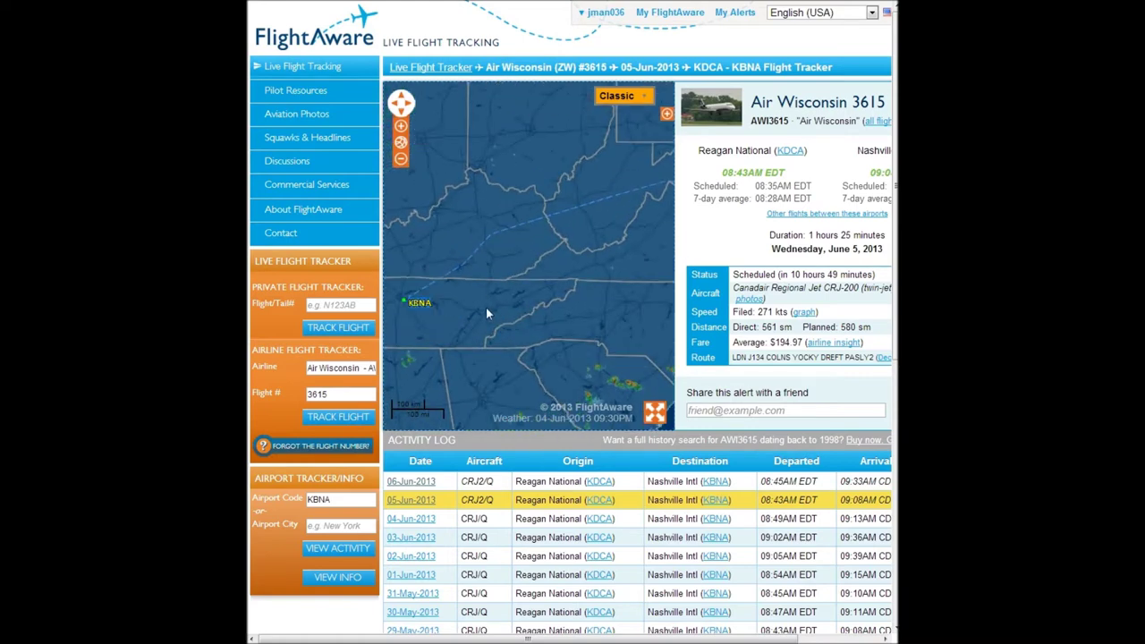
scroll(429, 306, "up", 1)
left_click_drag(395, 307, 653, 324)
scroll(582, 318, "up", 1)
scroll(577, 327, "up", 1)
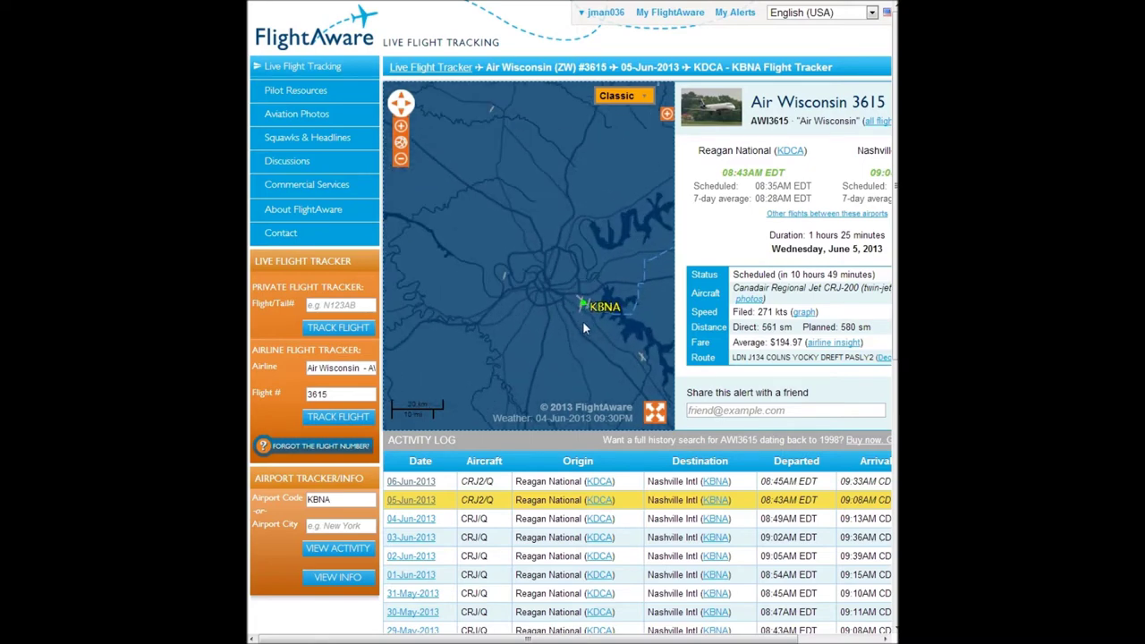
scroll(583, 321, "up", 1)
left_click_drag(584, 317, 506, 325)
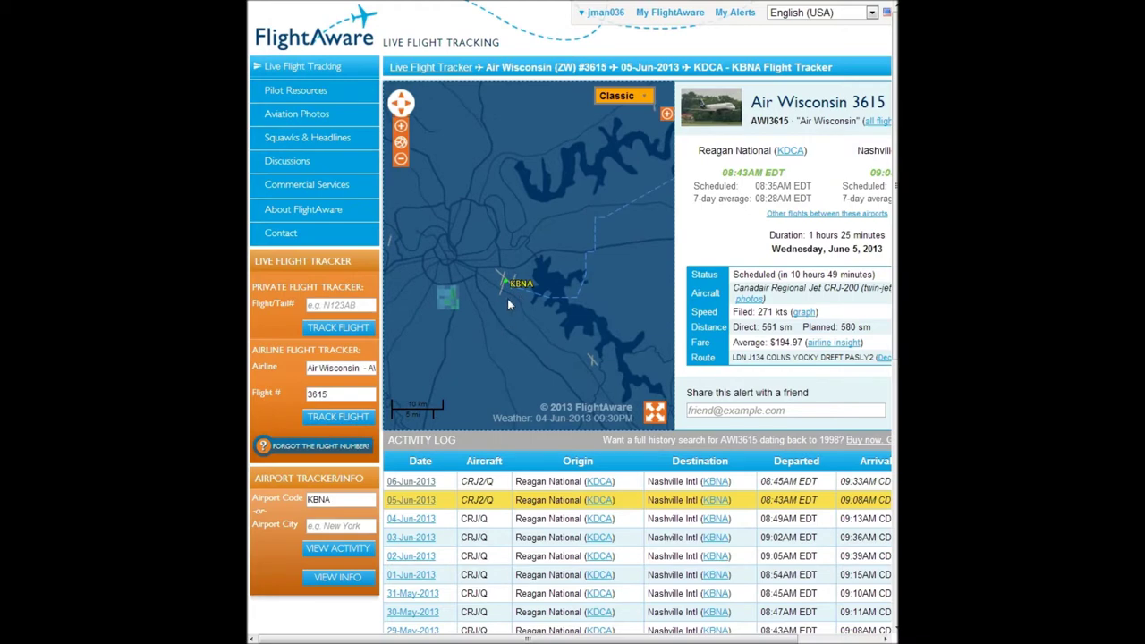
Step: Zoom the map out three levels and pan over Virginia to KDCA
left_click(401, 158)
left_click(401, 159)
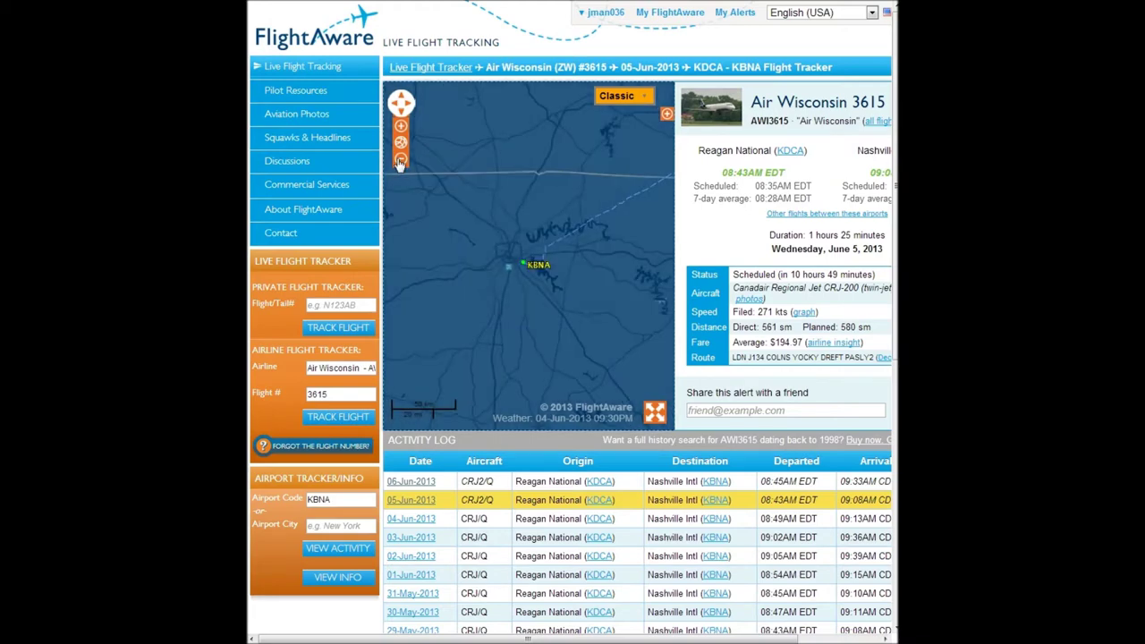
left_click(401, 158)
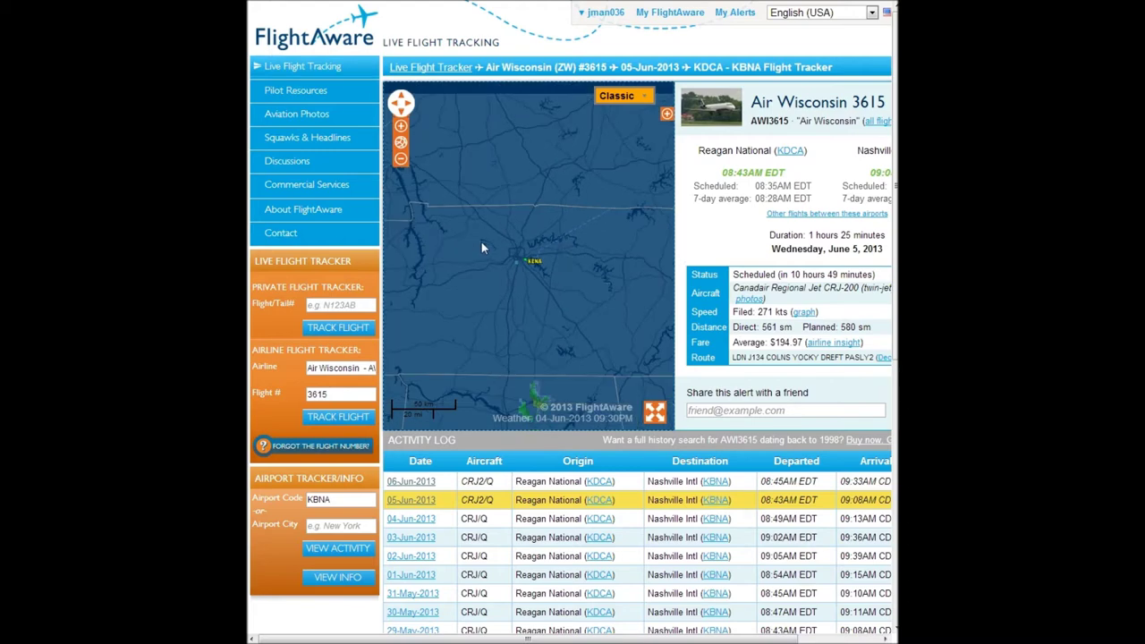
left_click_drag(430, 335, 403, 343)
left_click_drag(512, 323, 418, 359)
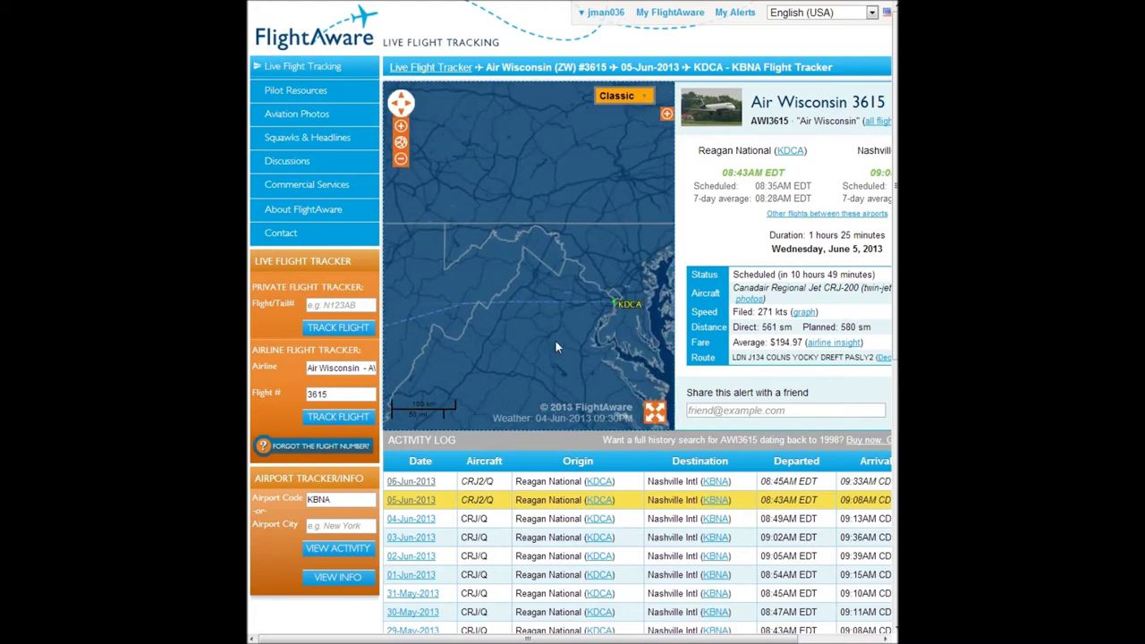
left_click_drag(555, 339, 501, 315)
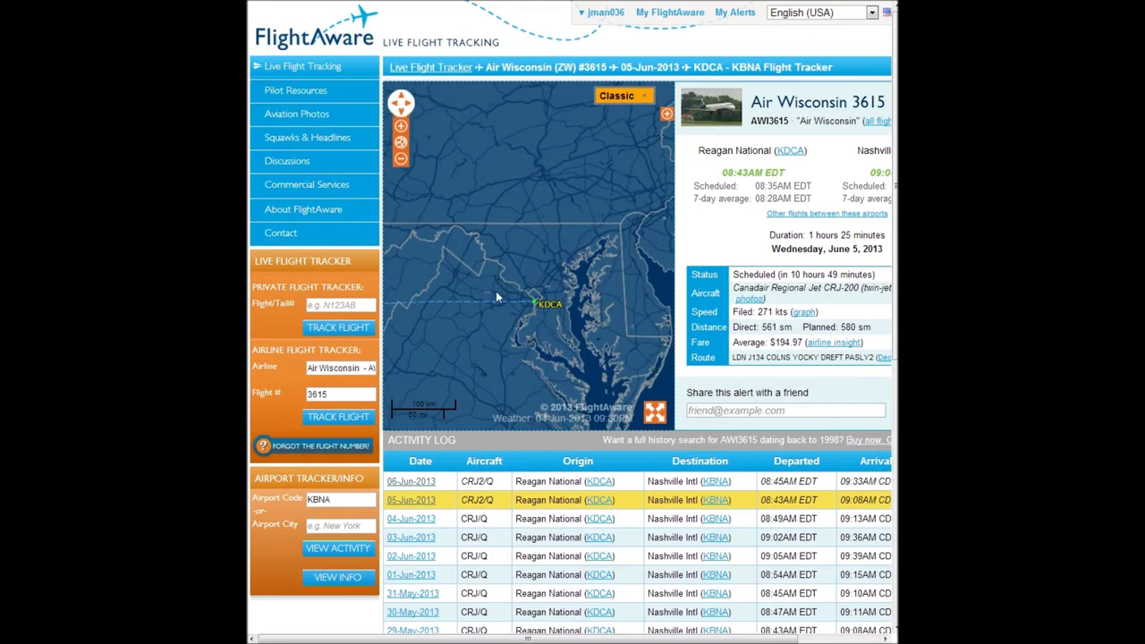
Step: Select the scheduled times and the 580 sm planned distance
left_click_drag(732, 274, 882, 359)
left_click(819, 394)
left_click_drag(817, 328, 870, 327)
key("alt+Tab")
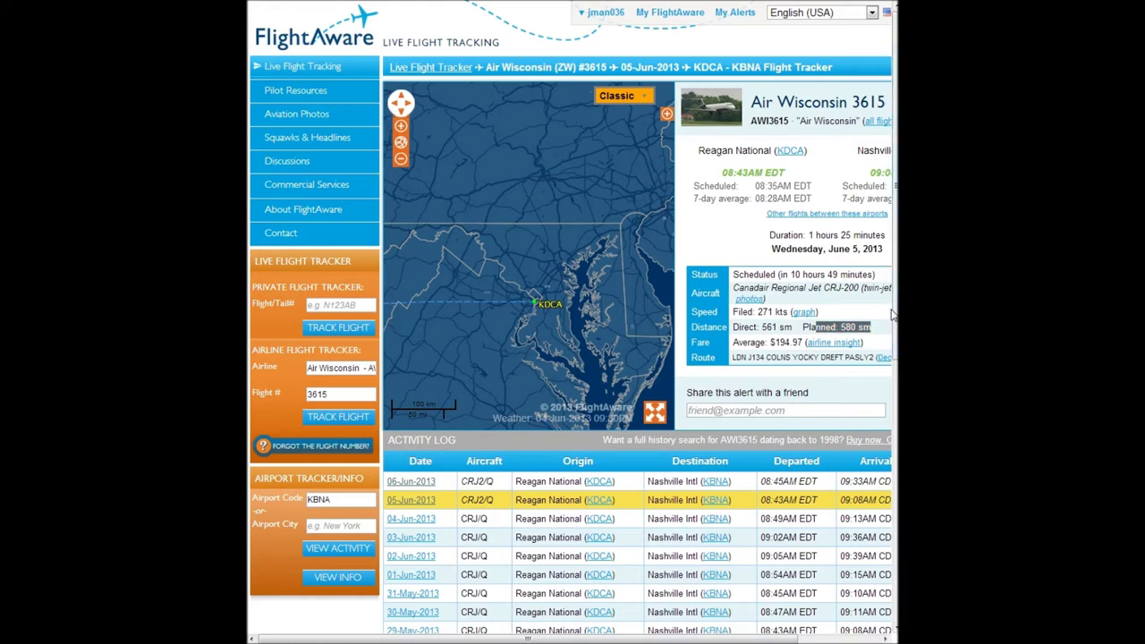
Step: Select the filed route text and pan the map west to Nashville
left_click_drag(732, 357, 875, 357)
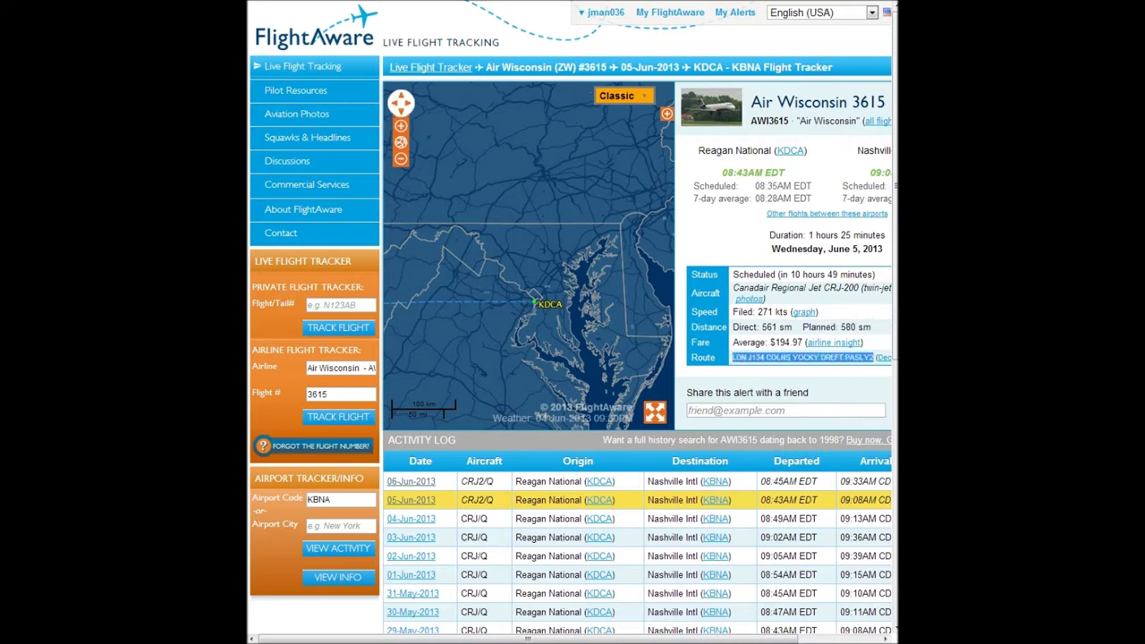
left_click_drag(732, 357, 870, 357)
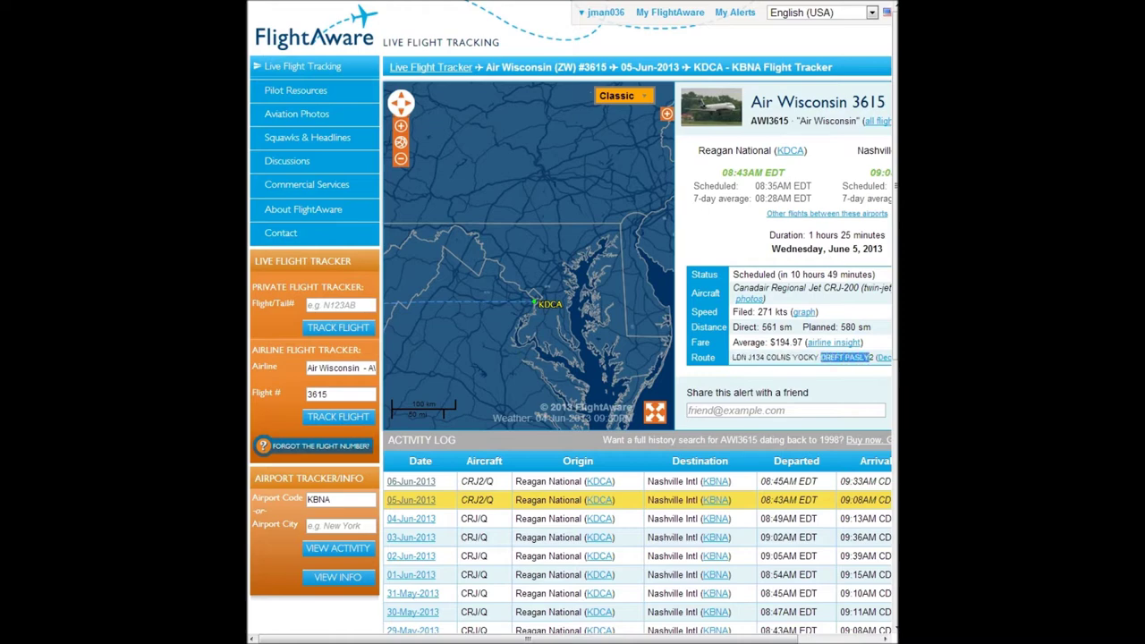
left_click_drag(615, 405, 648, 392)
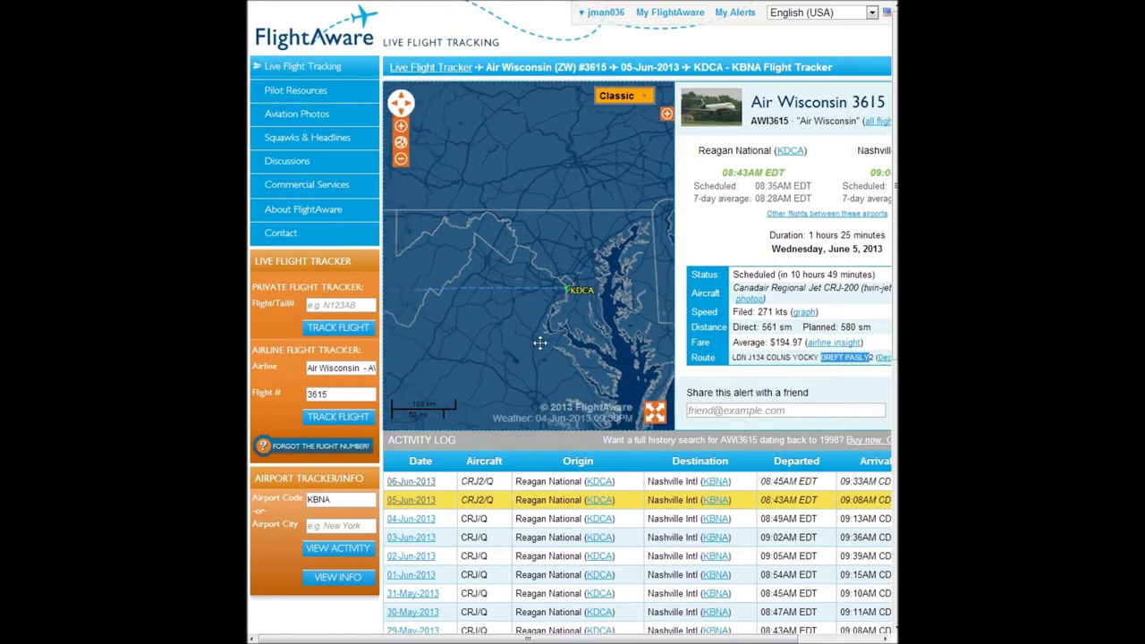
left_click_drag(501, 374, 634, 314)
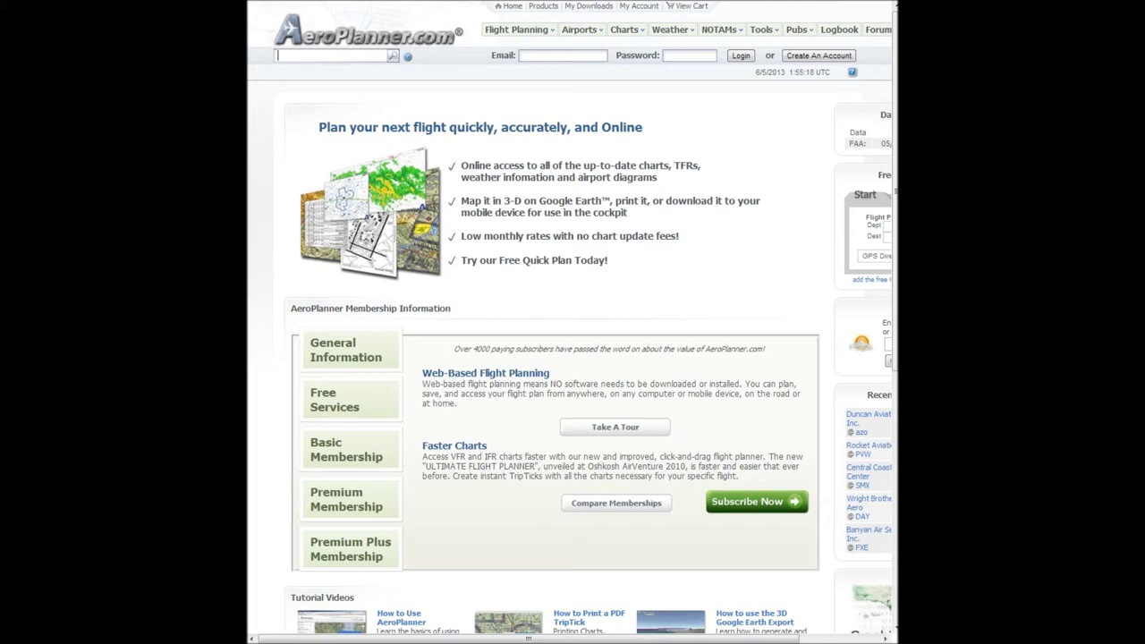
Step: Search AeroPlanner for kdca and scroll through the DCA Airport Directory page
type("kdca")
key("Return")
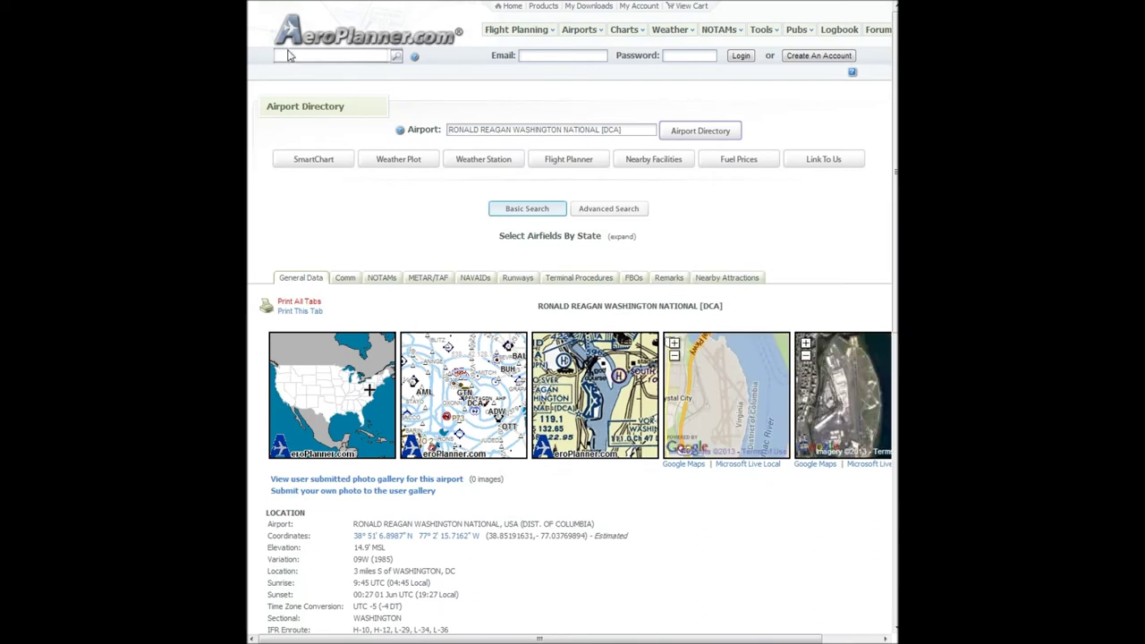
scroll(817, 353, "down", 3)
scroll(769, 373, "down", 7)
scroll(772, 375, "down", 2)
scroll(769, 371, "up", 12)
left_click(801, 467)
scroll(628, 228, "down", 1)
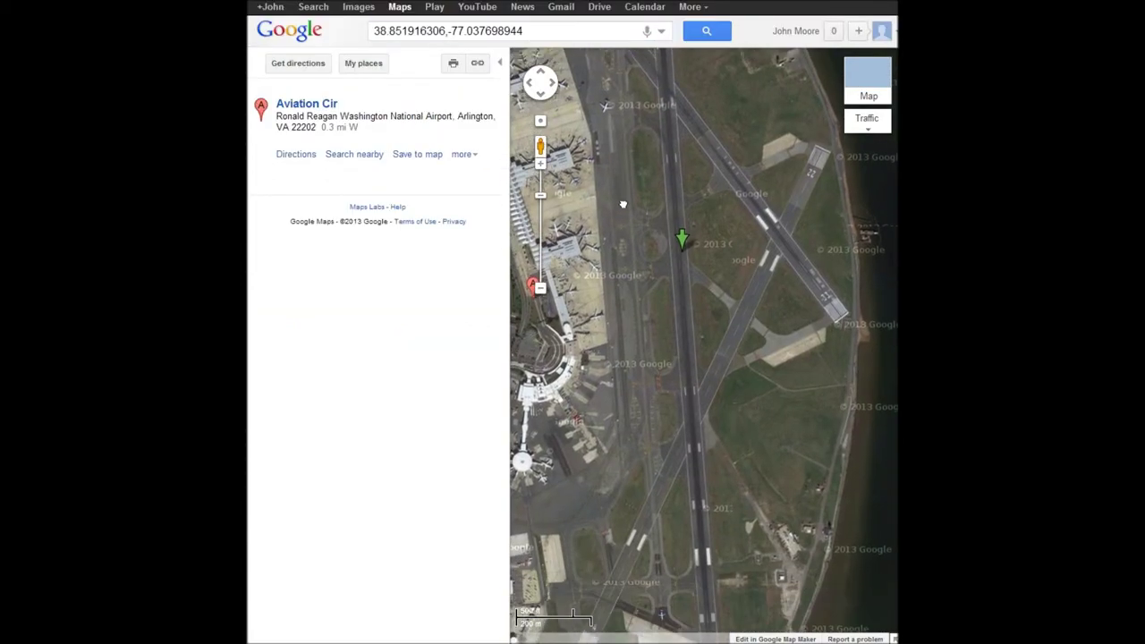
scroll(622, 200, "down", 1)
left_click_drag(635, 239, 725, 376)
scroll(725, 376, "down", 1)
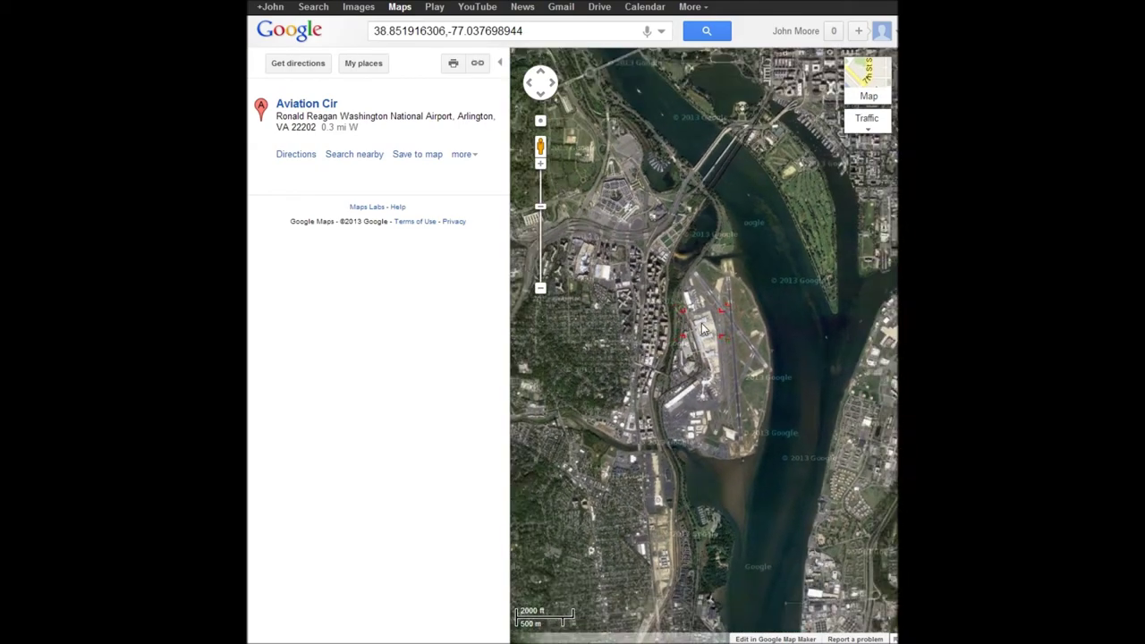
left_click_drag(719, 367, 743, 469)
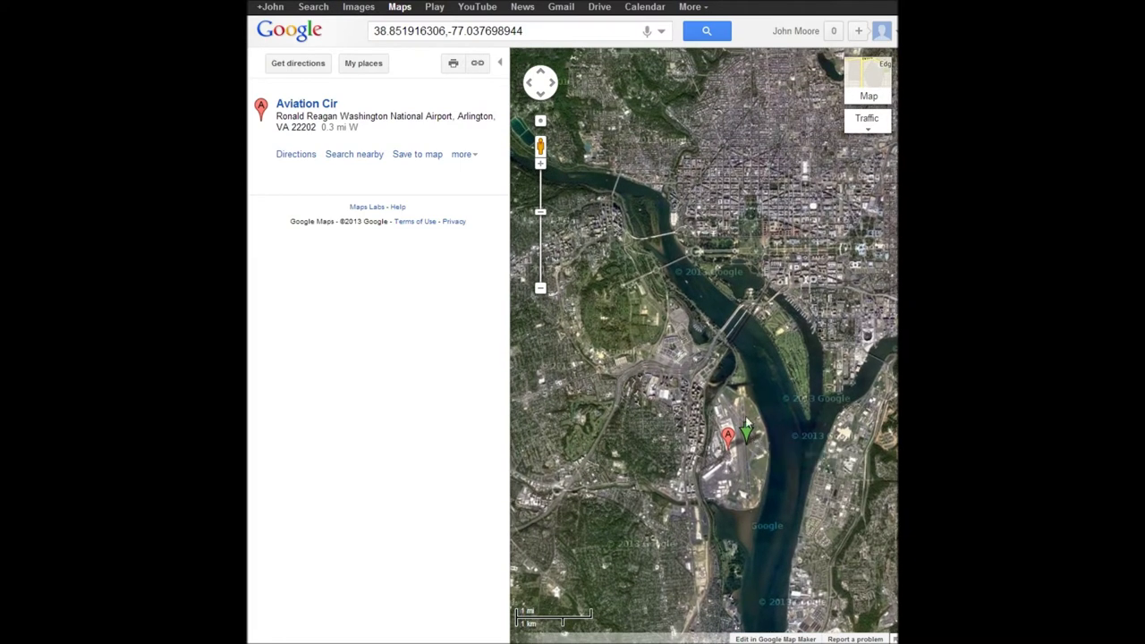
left_click_drag(747, 428, 731, 255)
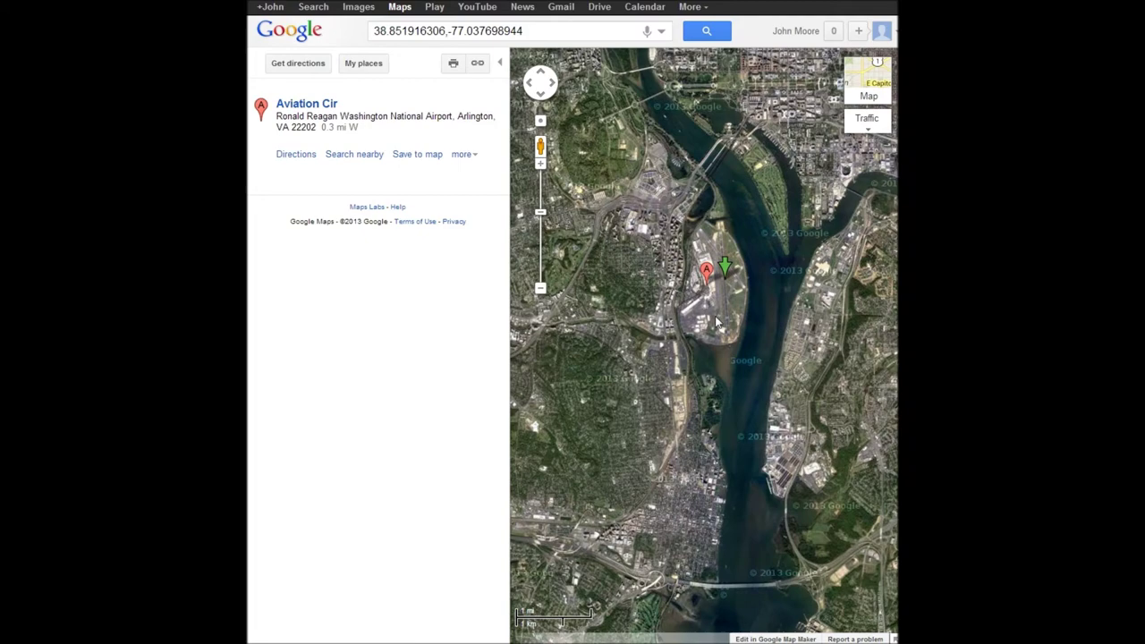
scroll(716, 306, "up", 1)
scroll(724, 331, "up", 1)
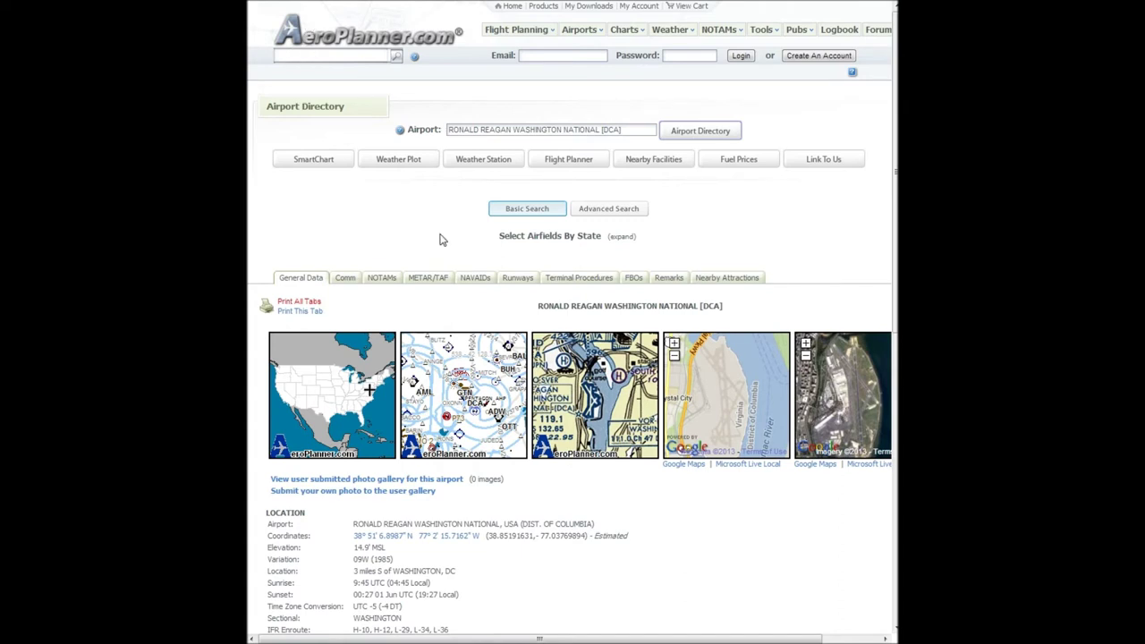
Step: Open the NATIONAL THREE departure from DCA's Terminal Procedures list
left_click(593, 281)
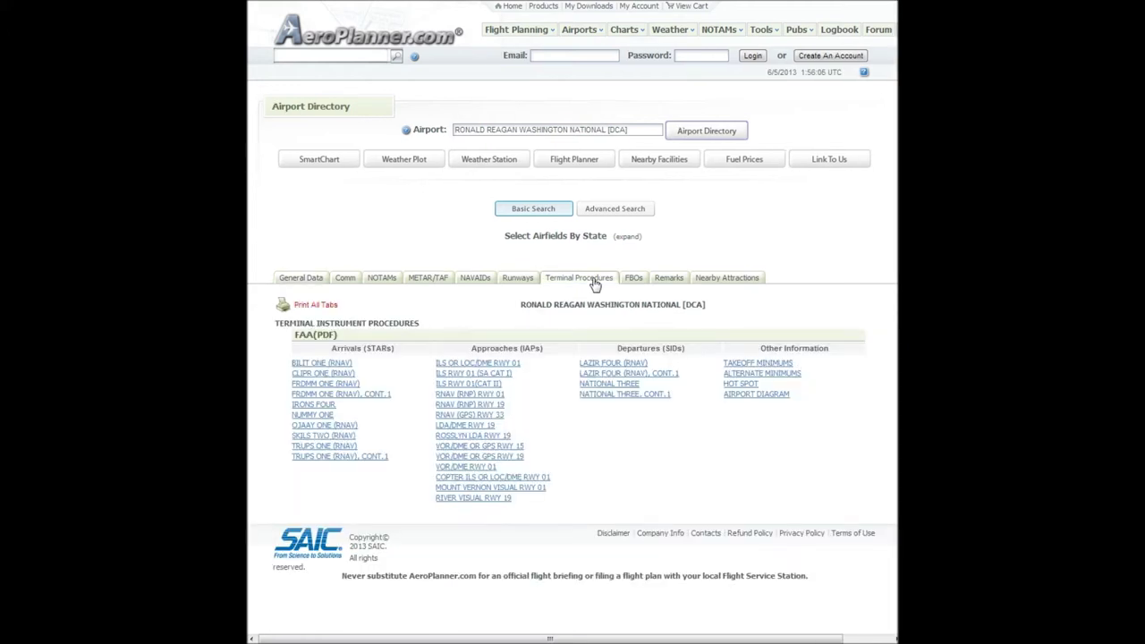
left_click(620, 402)
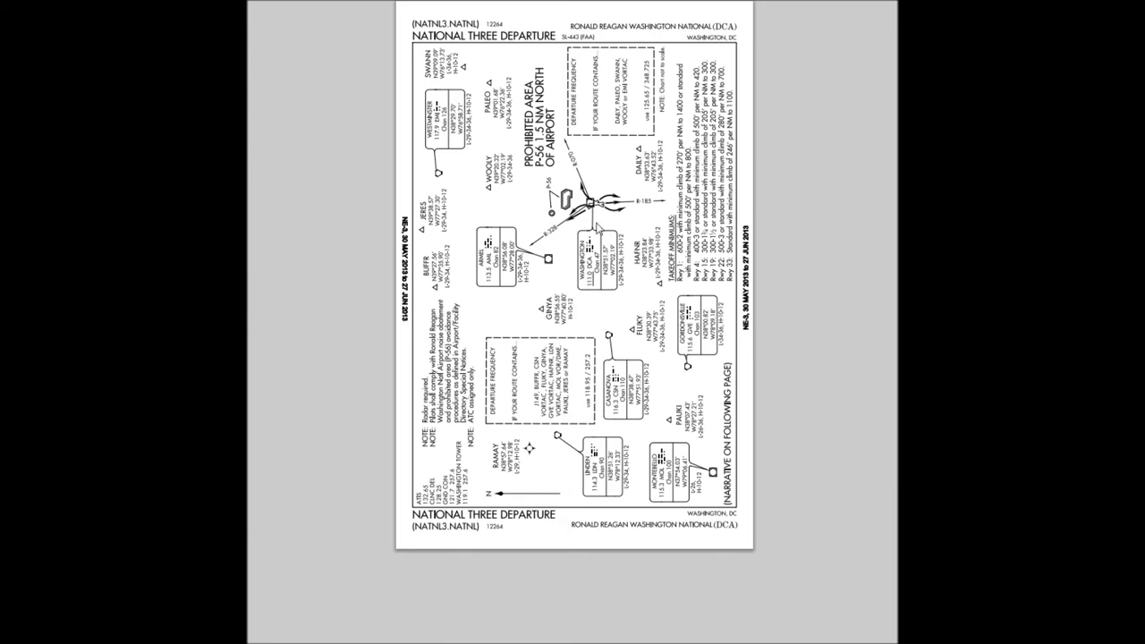
Step: Zoom the departure chart in four levels
left_click(796, 614)
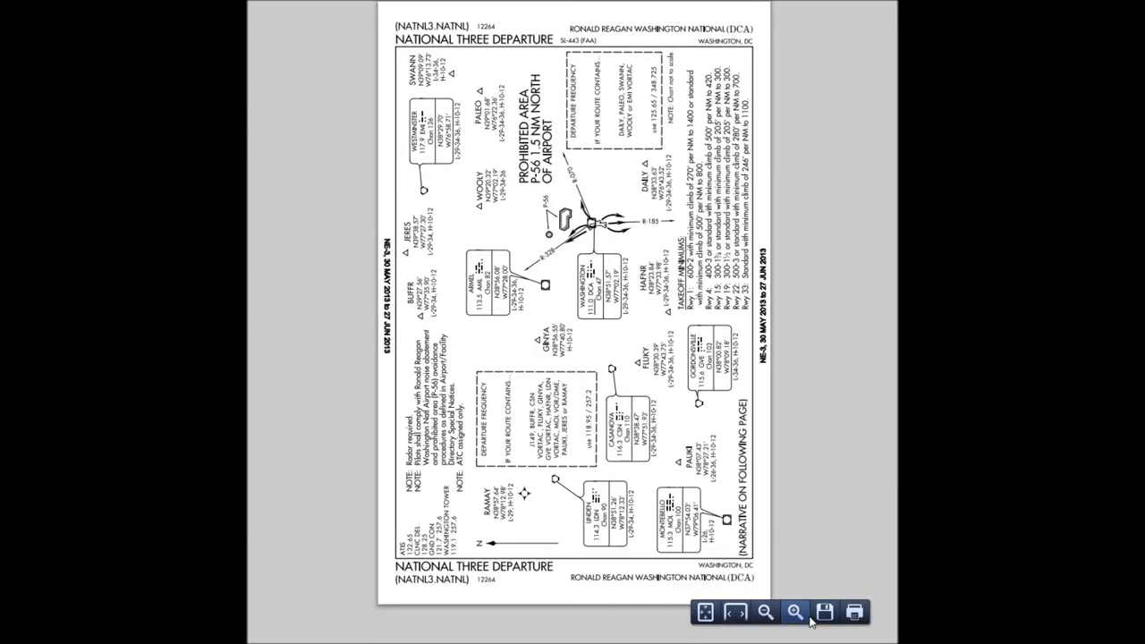
left_click(796, 614)
left_click(796, 614)
left_click(795, 613)
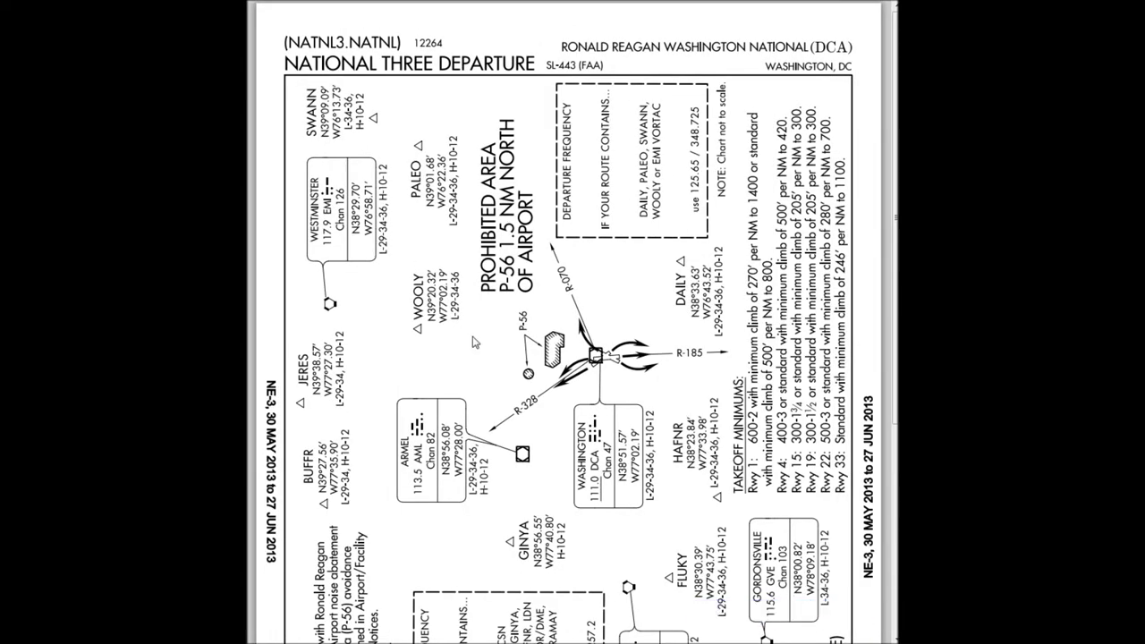
Step: Select the WASHINGTON VOR label and the P-56 PROHIBITED area text
left_click_drag(583, 481, 637, 426)
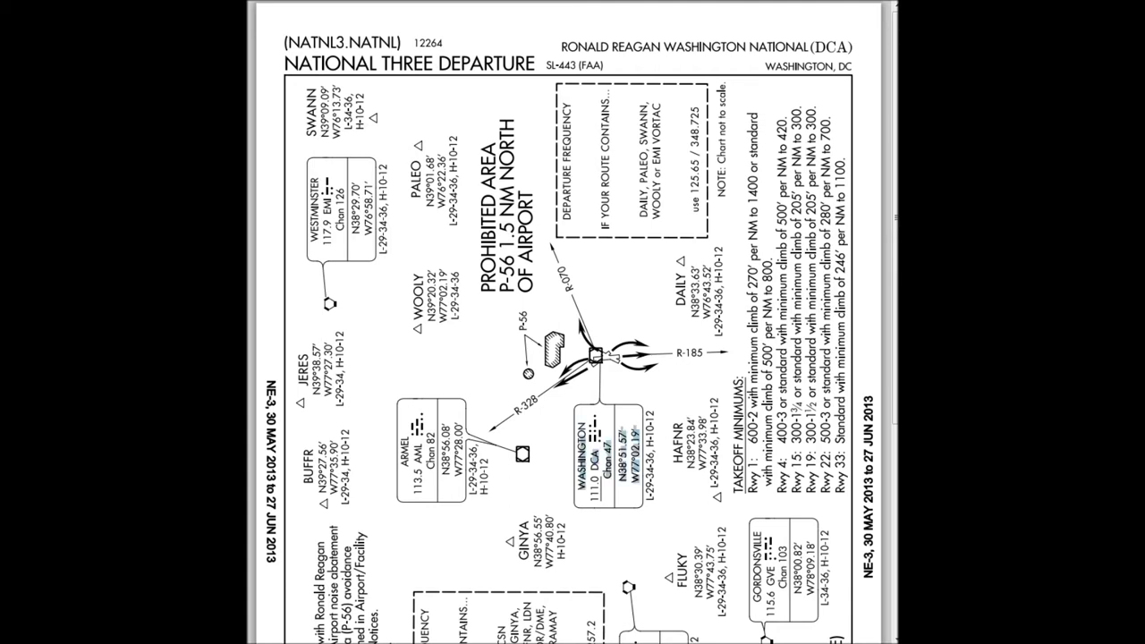
left_click_drag(491, 294, 509, 116)
left_click(509, 116)
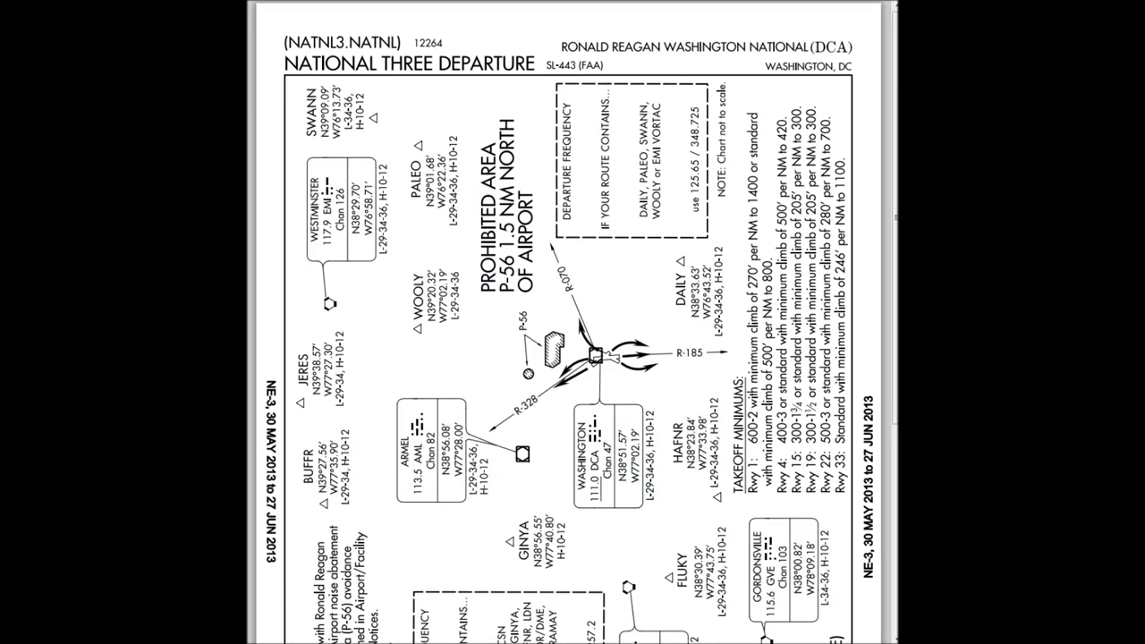
left_click_drag(490, 293, 491, 229)
left_click(491, 230)
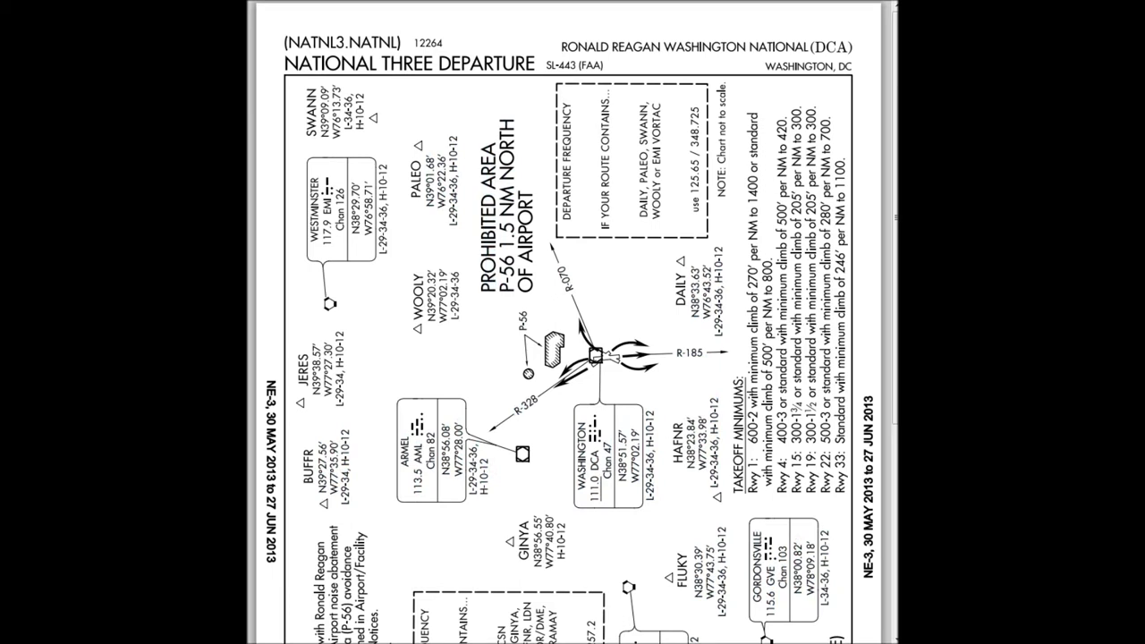